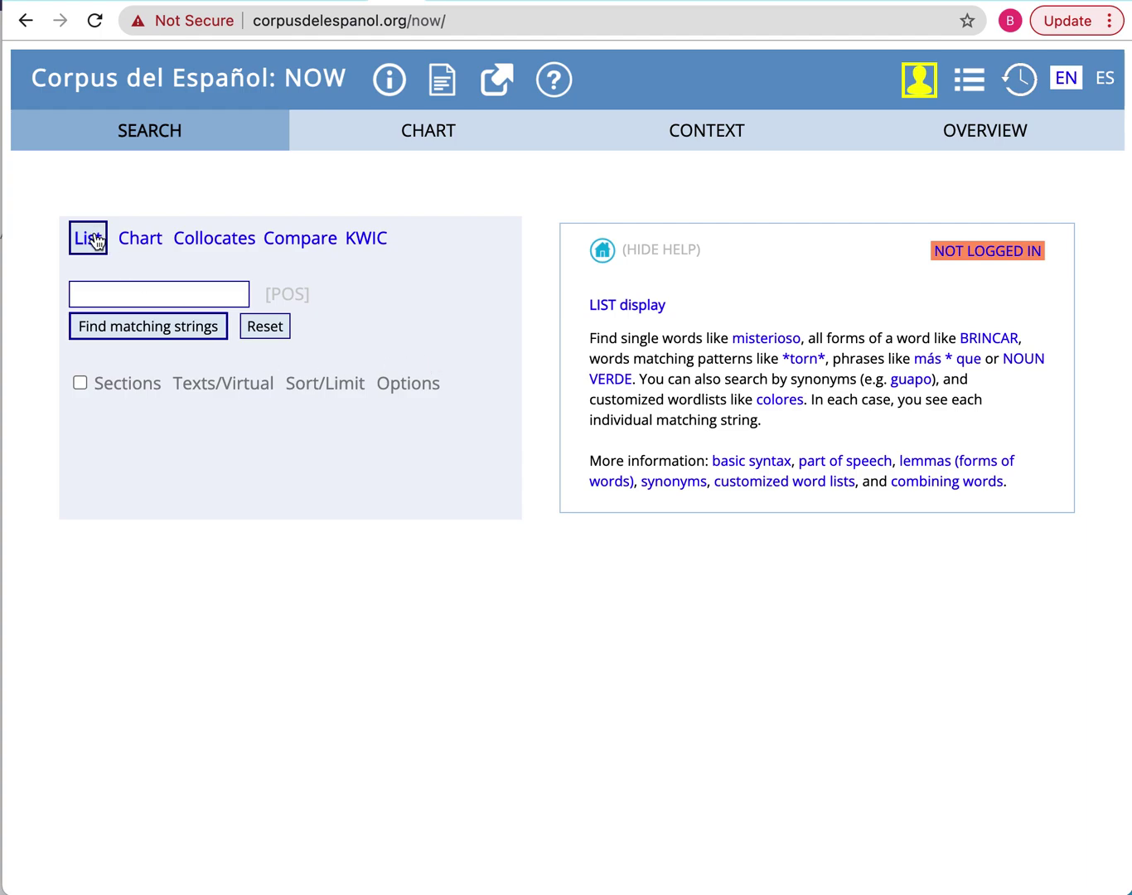
- Run a Chart search for the word "piscina" to see its frequency by section
{"action": "left_click", "coordinate": [97, 294]}
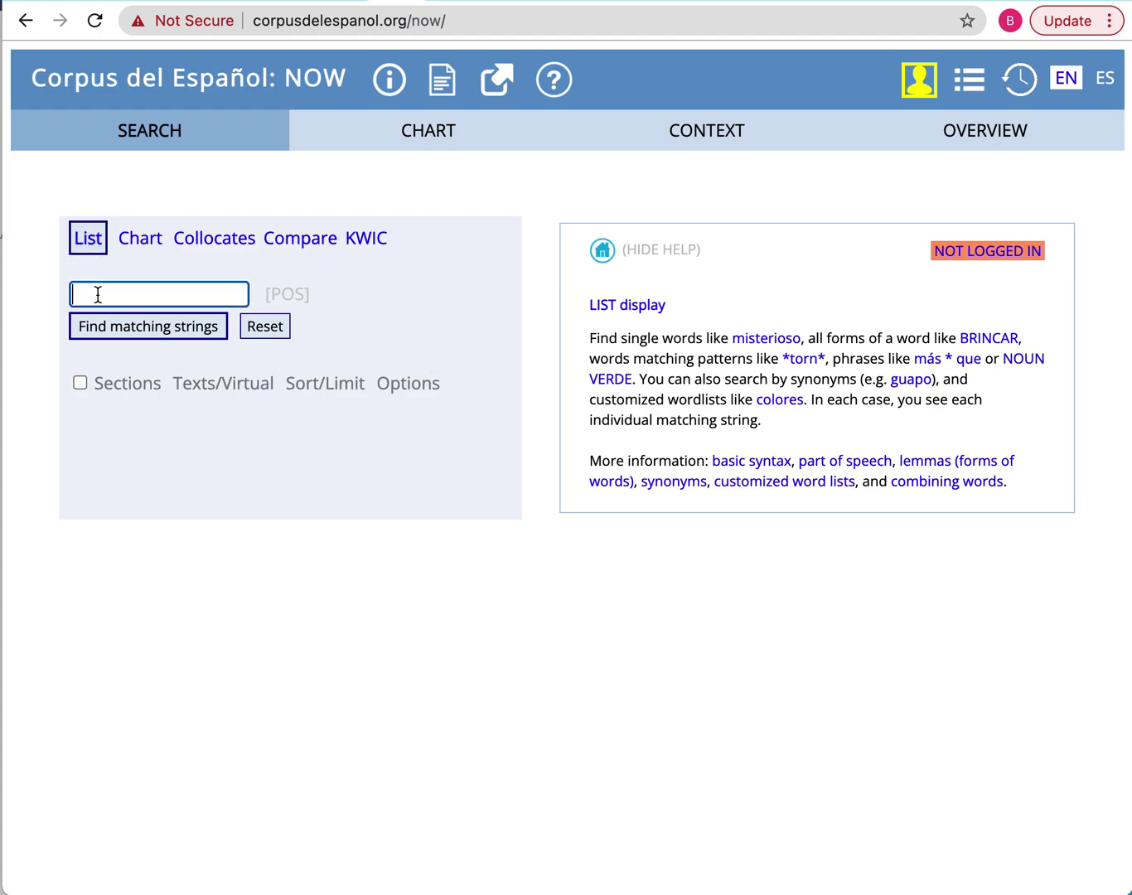
{"action": "left_click", "coordinate": [79, 244]}
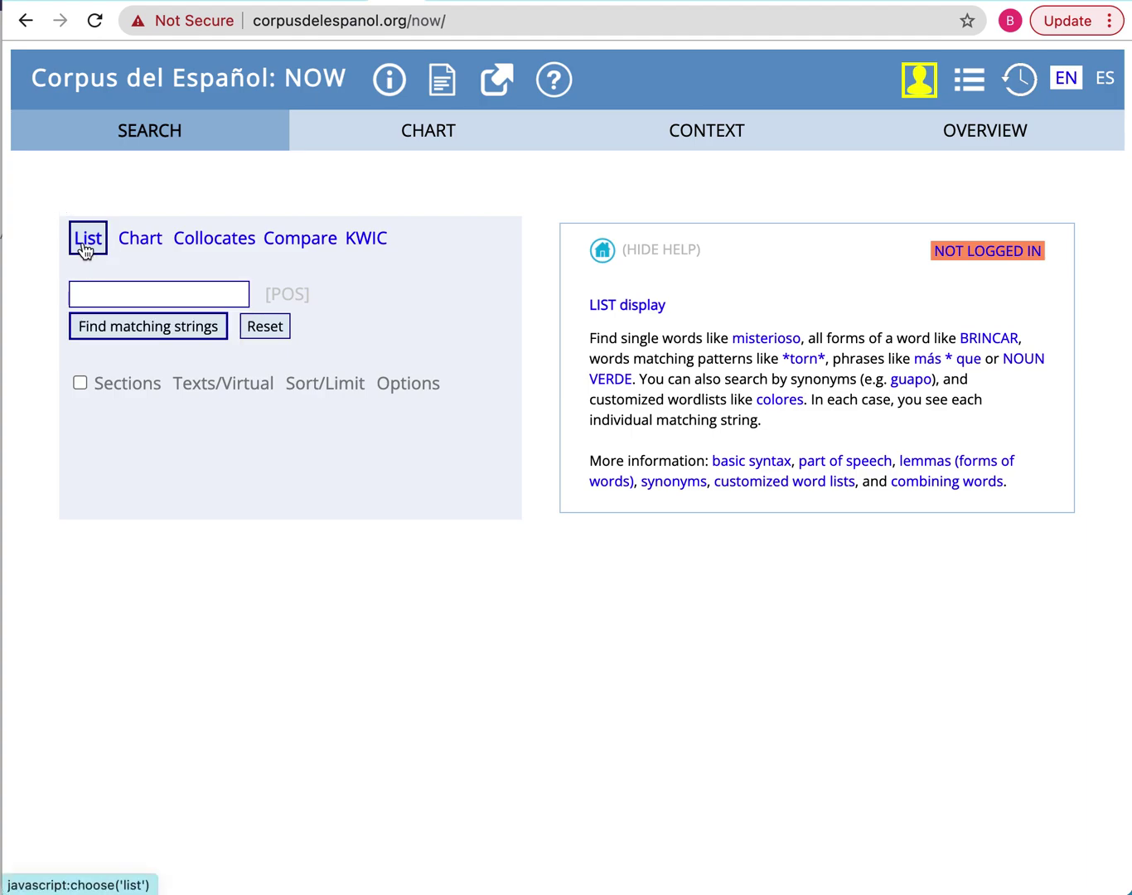
{"action": "left_click", "coordinate": [146, 242]}
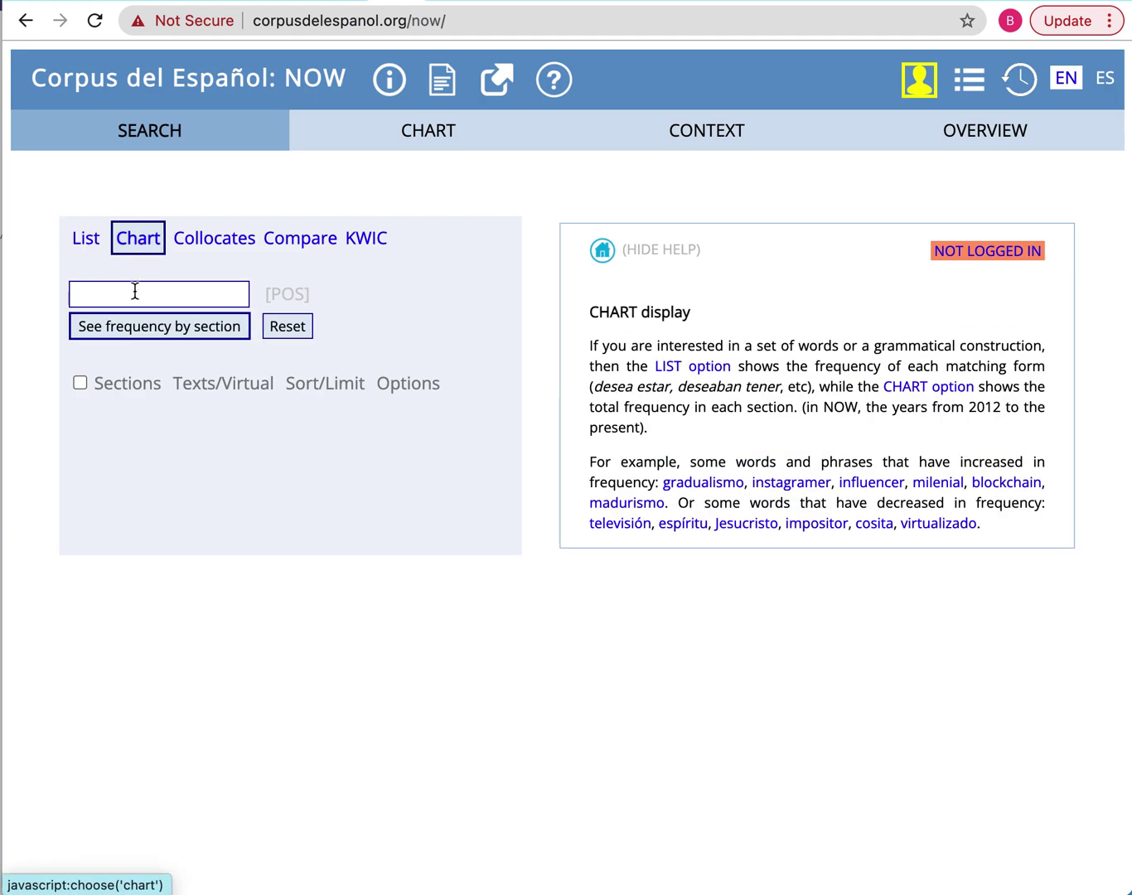
{"action": "left_click", "coordinate": [135, 291]}
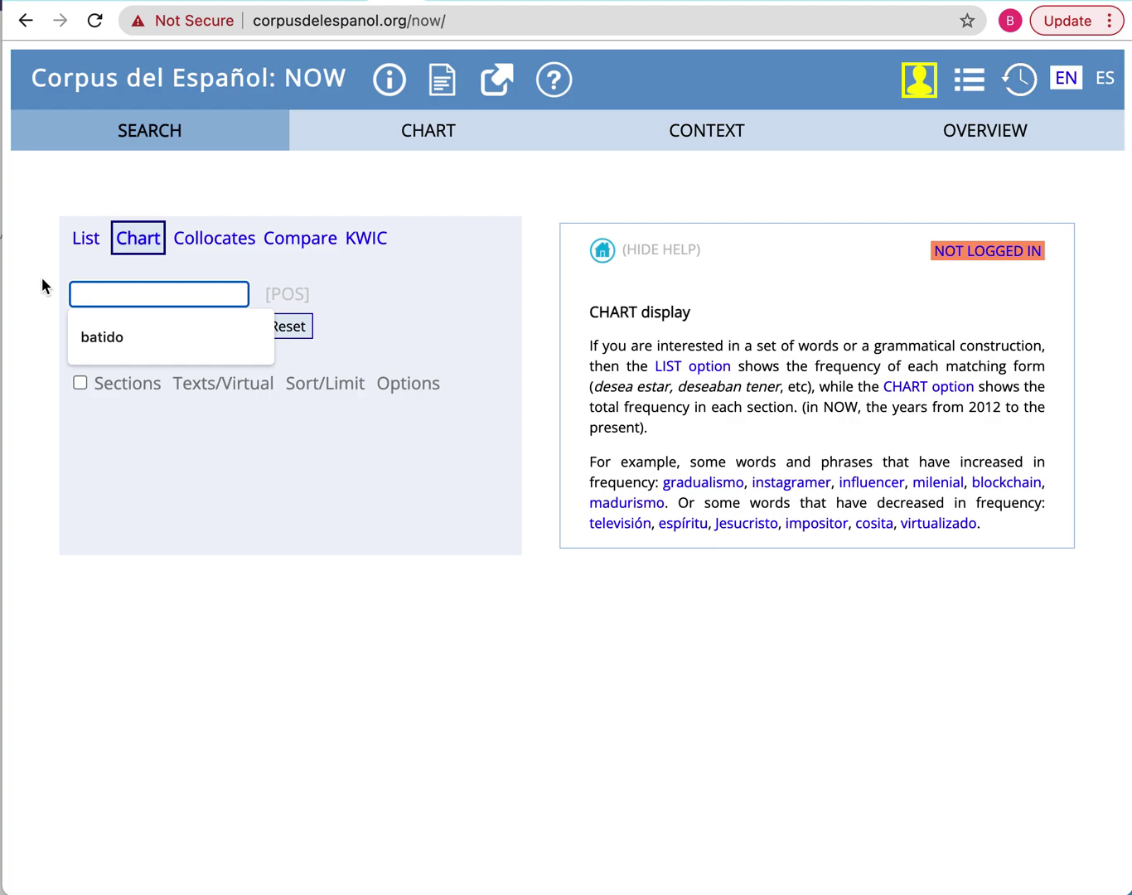
{"action": "type", "text": "piscina"}
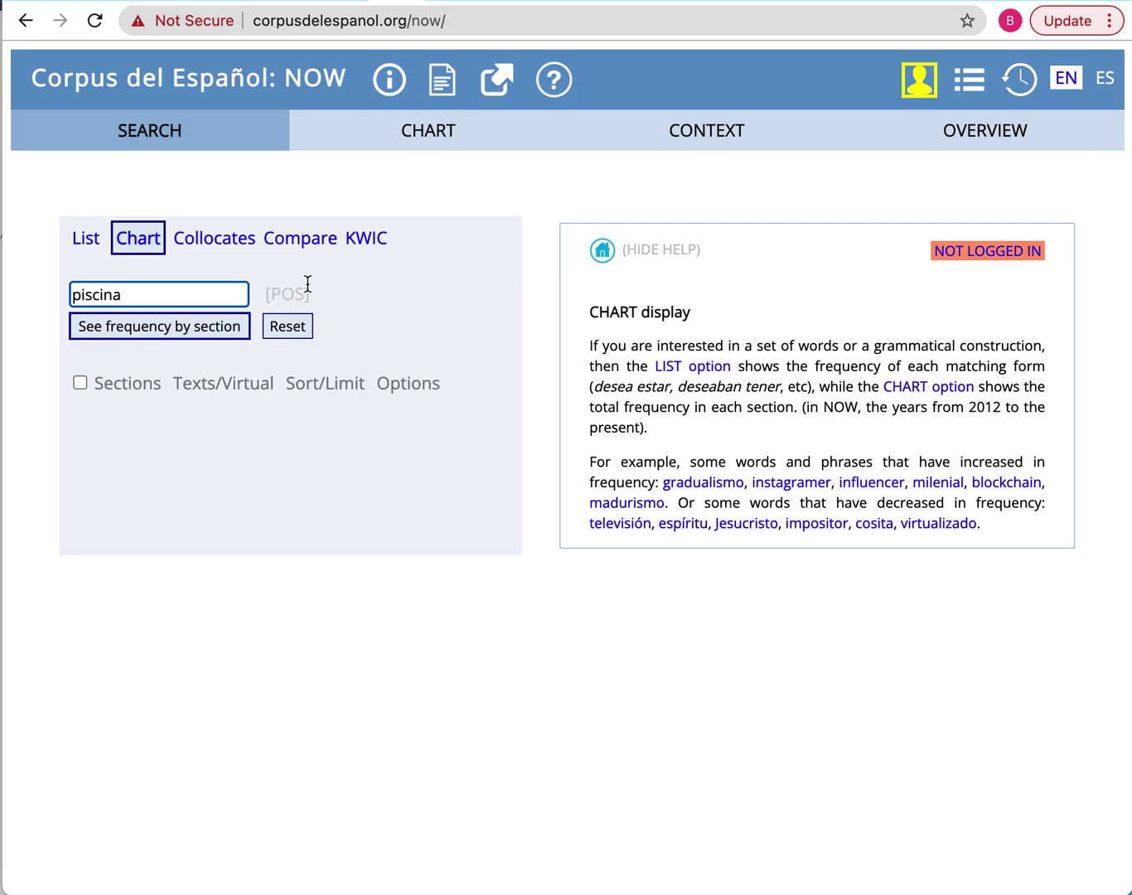
{"action": "left_click", "coordinate": [151, 329]}
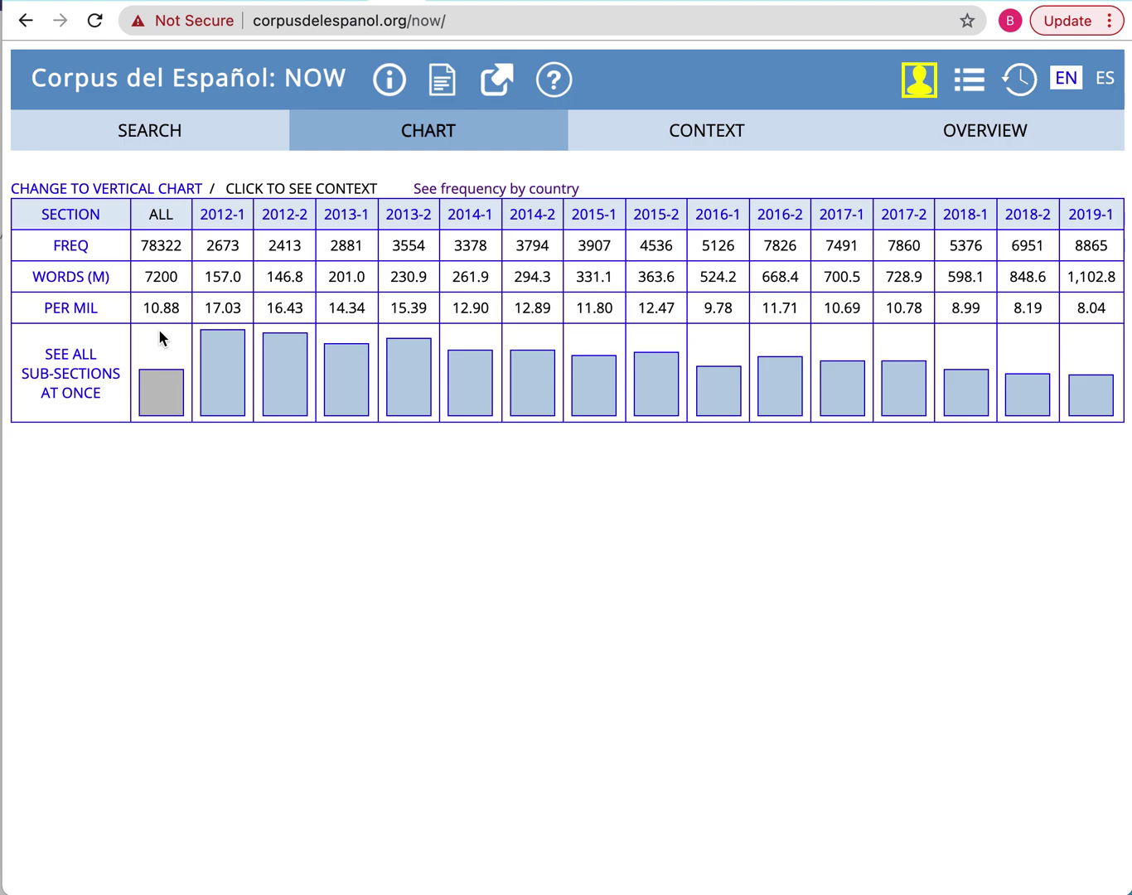
- Change the "piscina" results to the vertical chart and show the frequency by country
{"action": "left_click", "coordinate": [116, 191]}
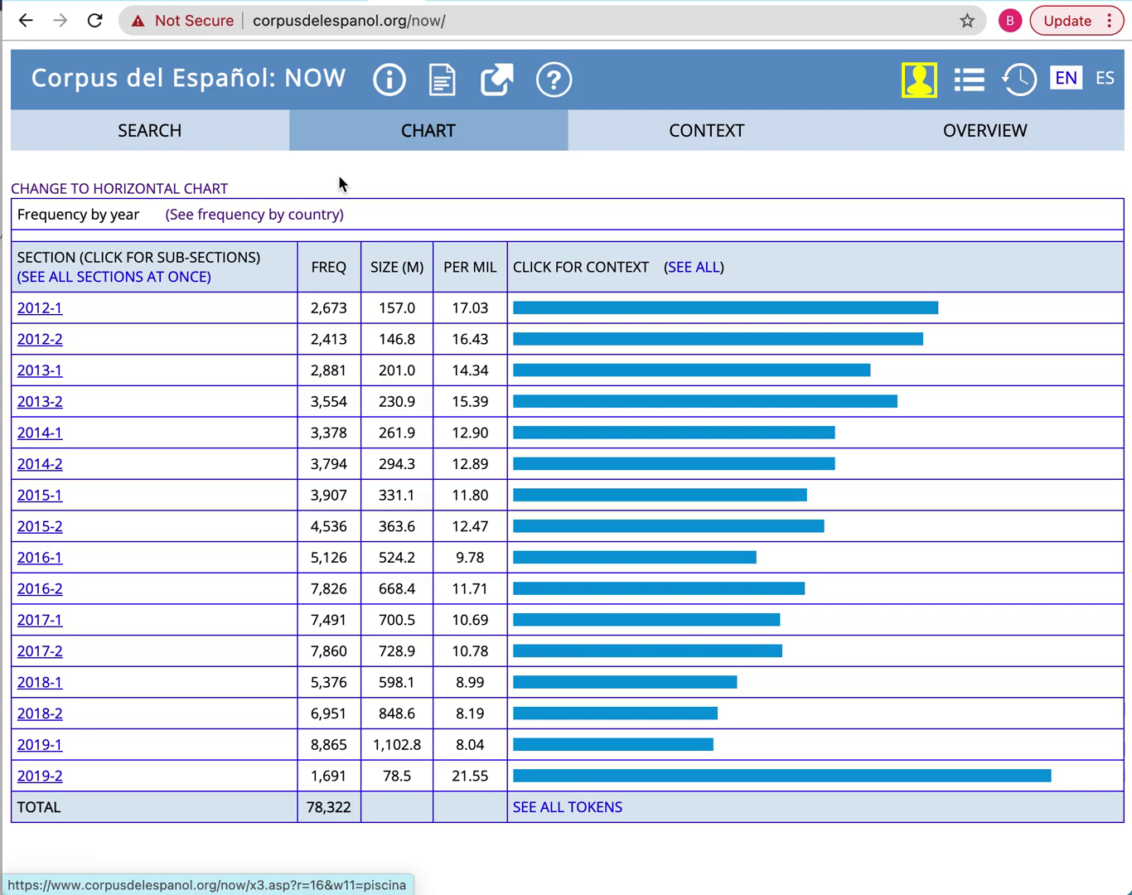
{"action": "left_click", "coordinate": [273, 217]}
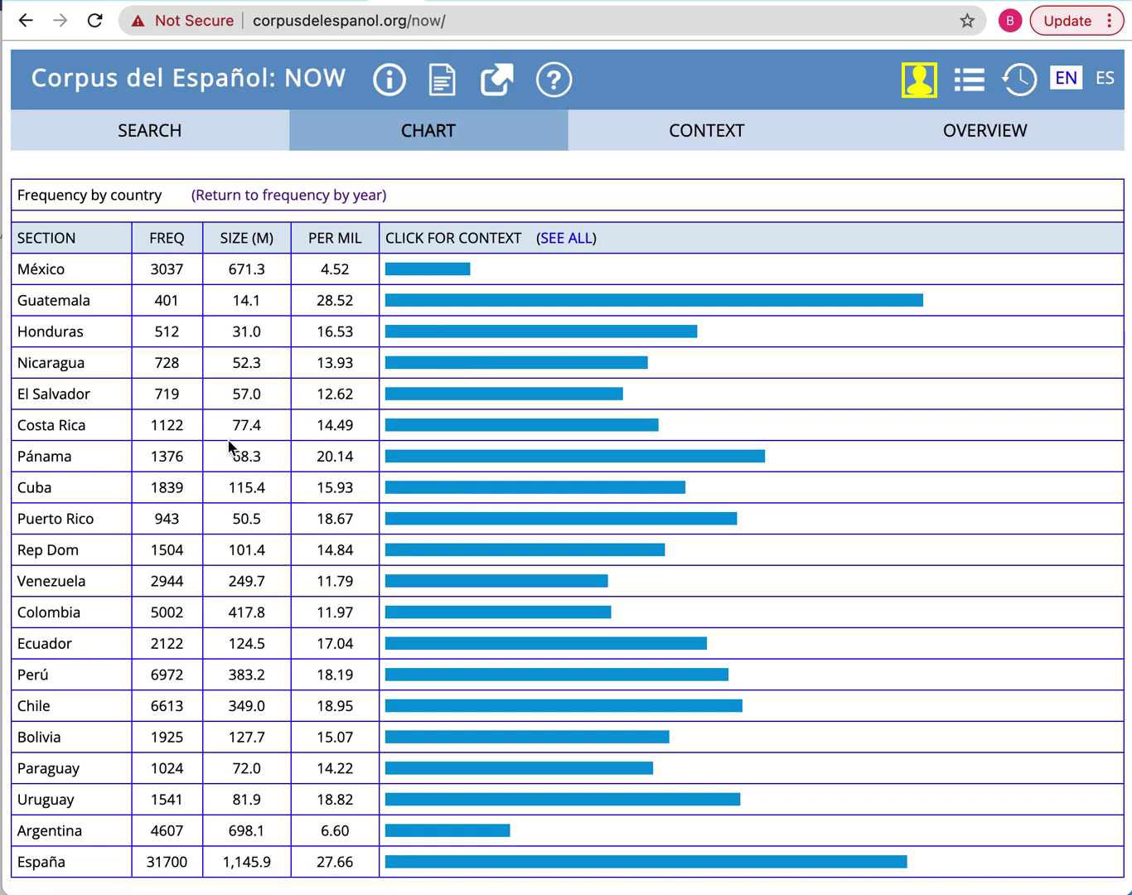
- Open the context lines for Pánama and examine the sources and sentences containing "piscina"
{"action": "left_click", "coordinate": [507, 462]}
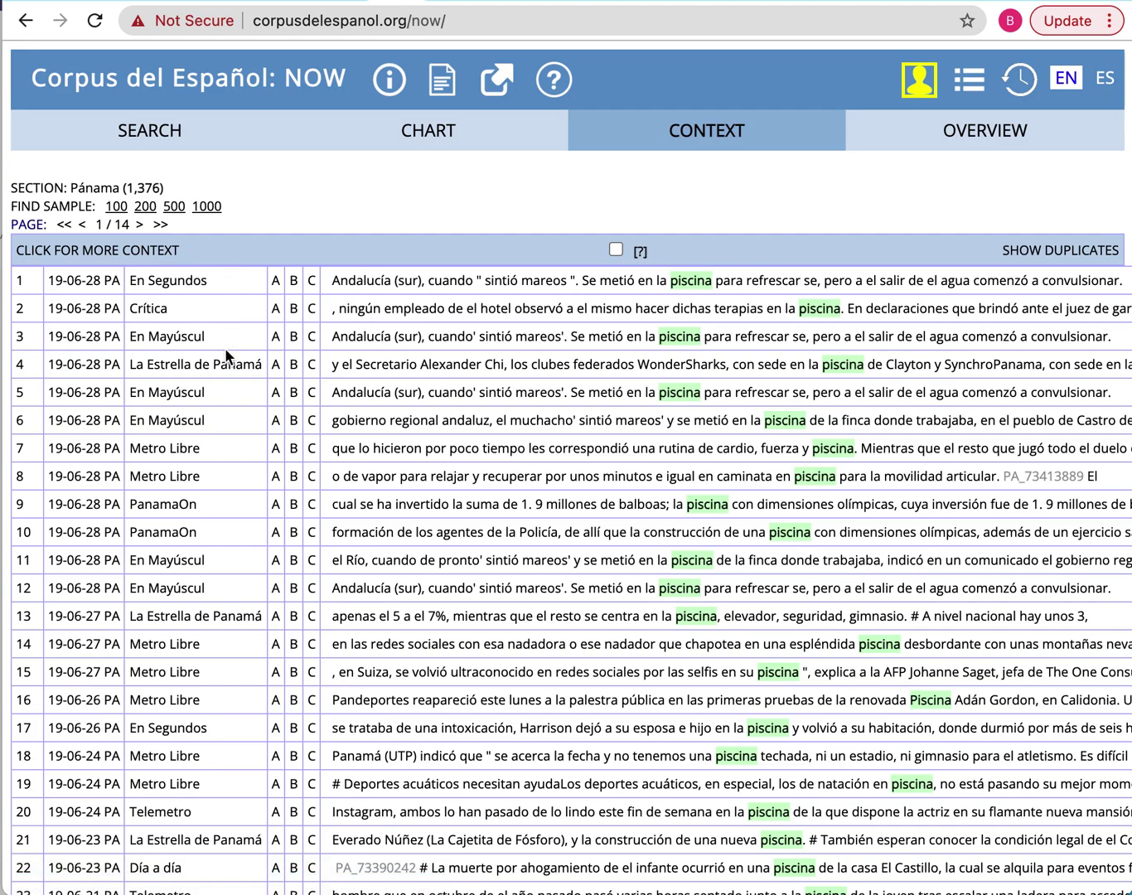
{"action": "scroll", "coordinate": [222, 623], "scroll_direction": "down", "scroll_amount": 5}
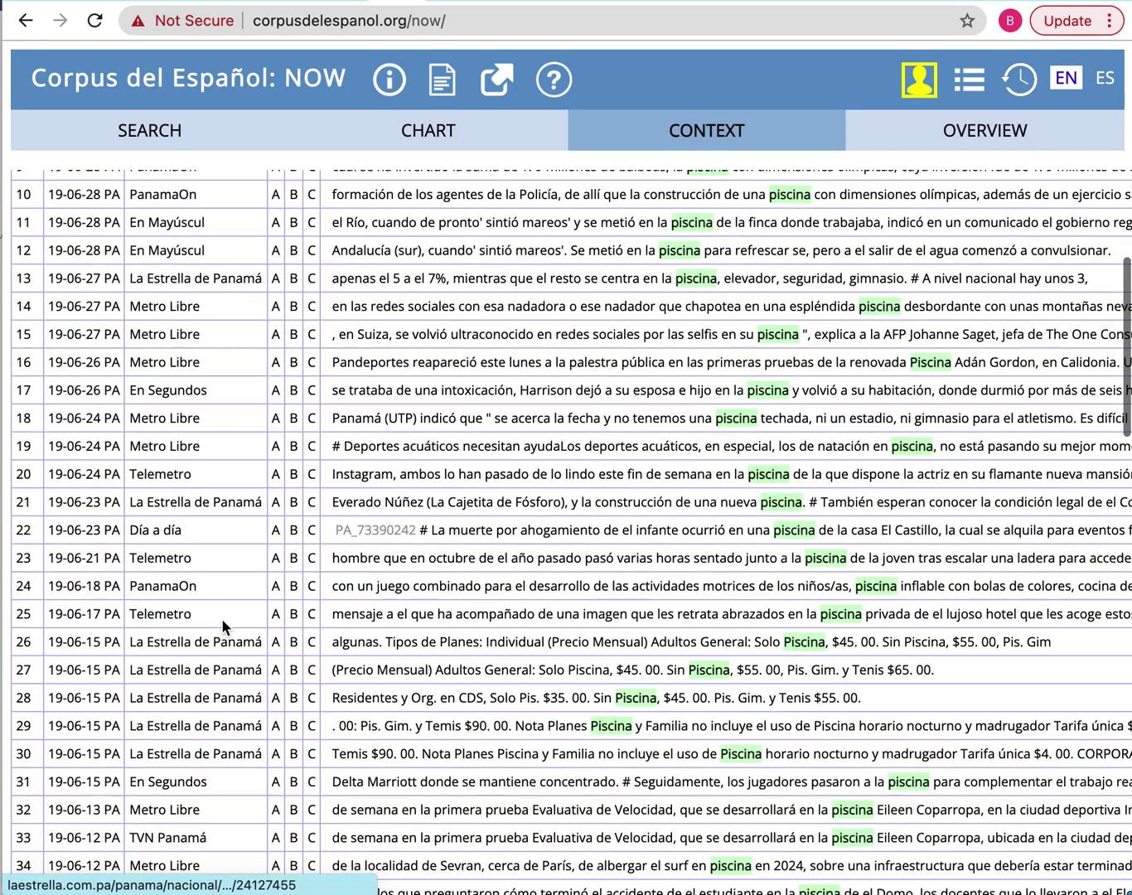
{"action": "scroll", "coordinate": [221, 618], "scroll_direction": "down", "scroll_amount": 5}
{"action": "scroll", "coordinate": [221, 619], "scroll_direction": "up", "scroll_amount": 8}
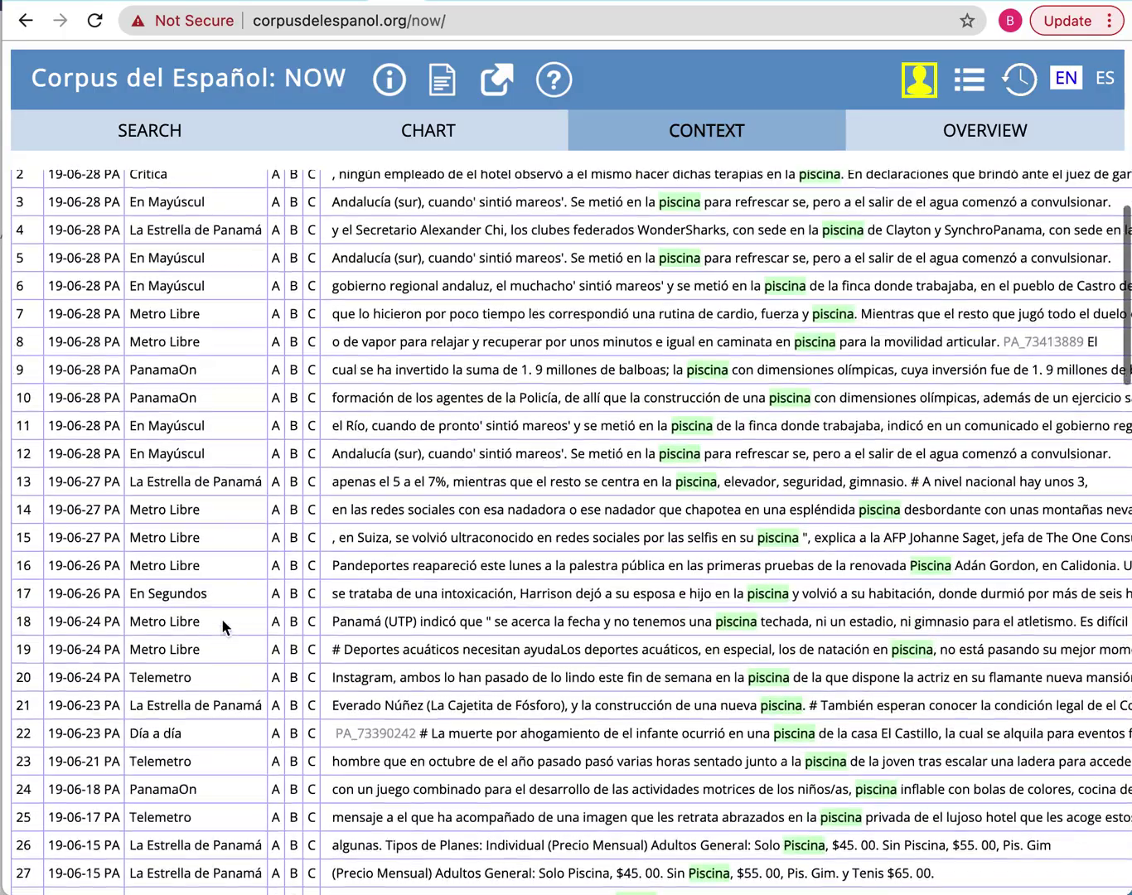
{"action": "scroll", "coordinate": [221, 618], "scroll_direction": "up", "scroll_amount": 2}
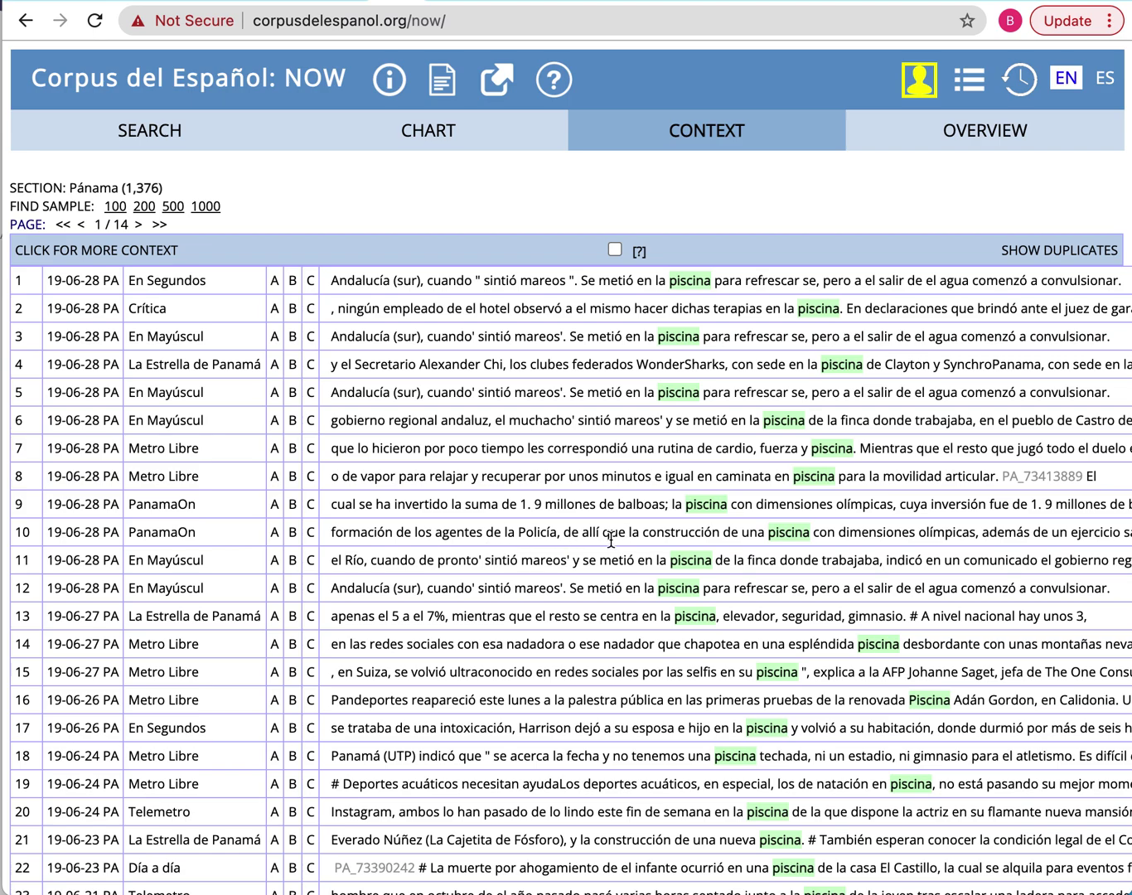
{"action": "scroll", "coordinate": [608, 539], "scroll_direction": "right", "scroll_amount": 5}
{"action": "scroll", "coordinate": [612, 536], "scroll_direction": "left", "scroll_amount": 5}
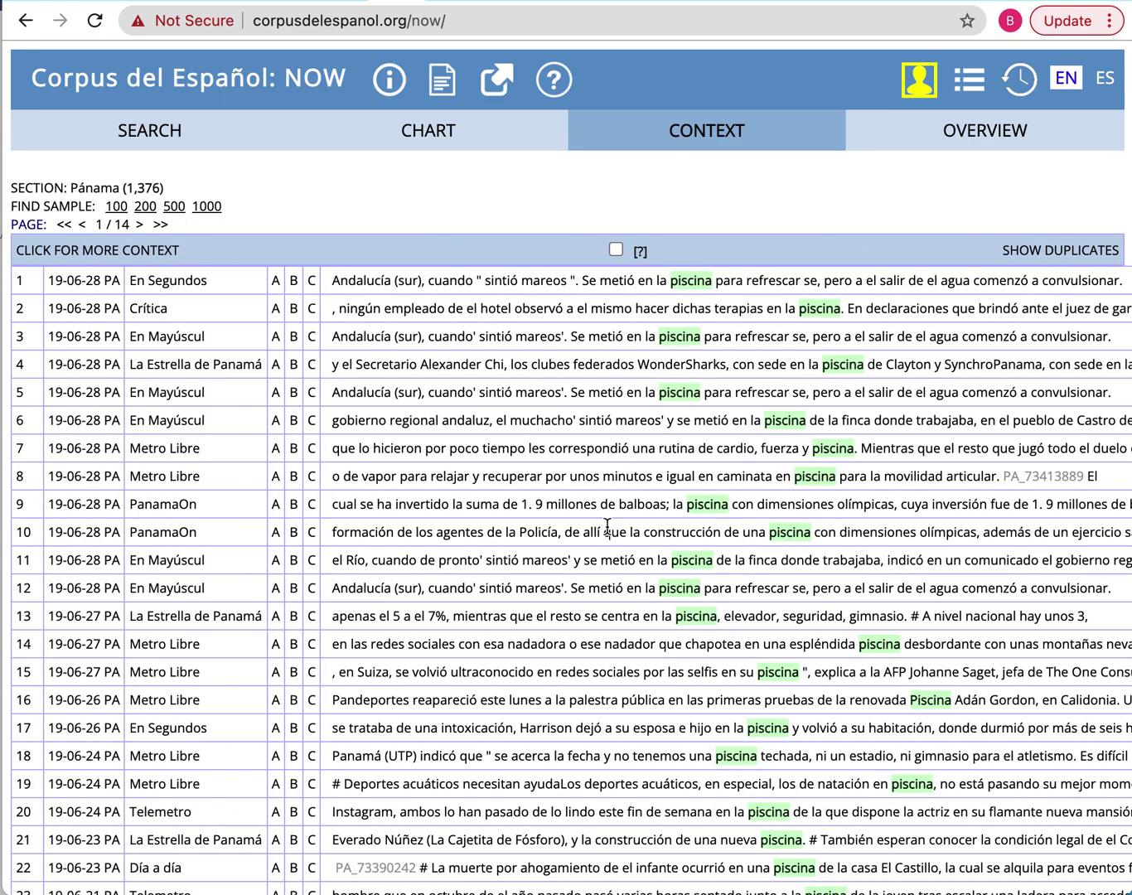
{"action": "scroll", "coordinate": [585, 491], "scroll_direction": "down", "scroll_amount": 10}
{"action": "scroll", "coordinate": [585, 491], "scroll_direction": "up", "scroll_amount": 10}
- Return to the chart of frequency by year and examine the context lines for the 2018-1 section
{"action": "left_click", "coordinate": [441, 135]}
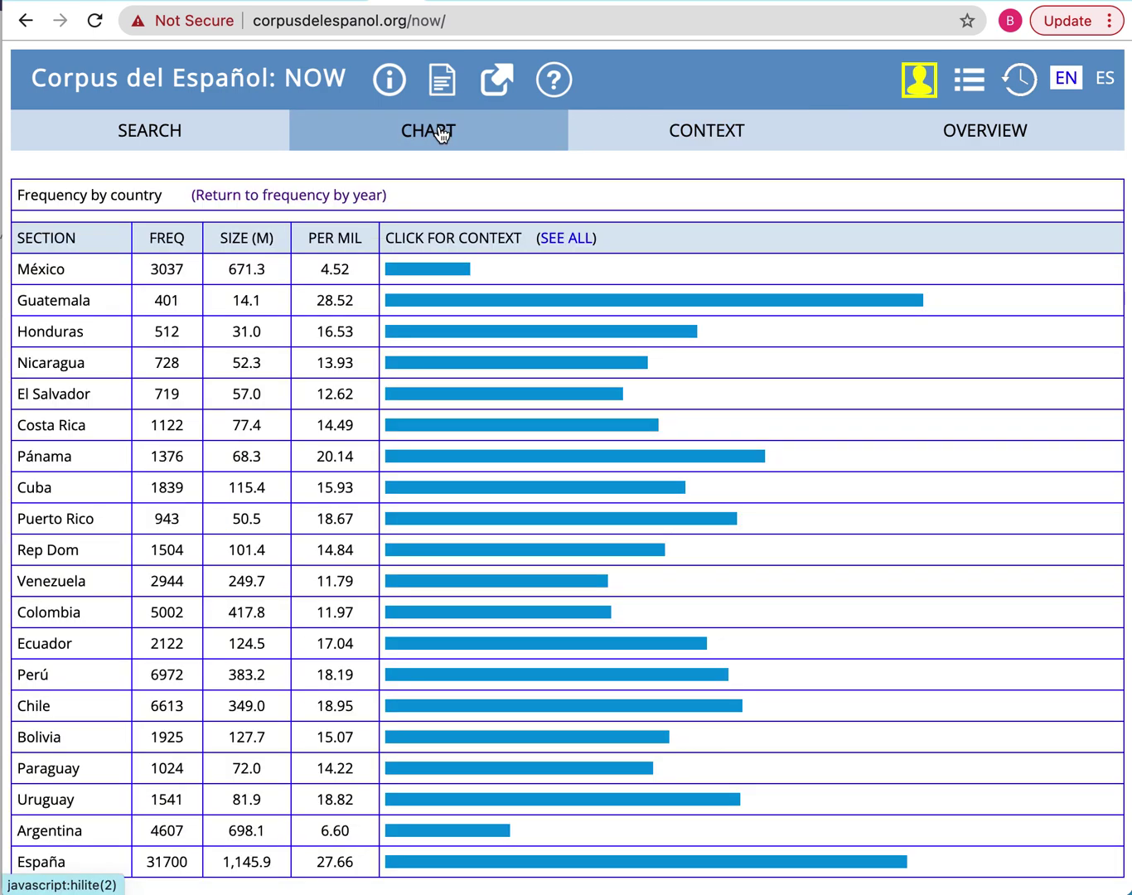
{"action": "left_click", "coordinate": [336, 199]}
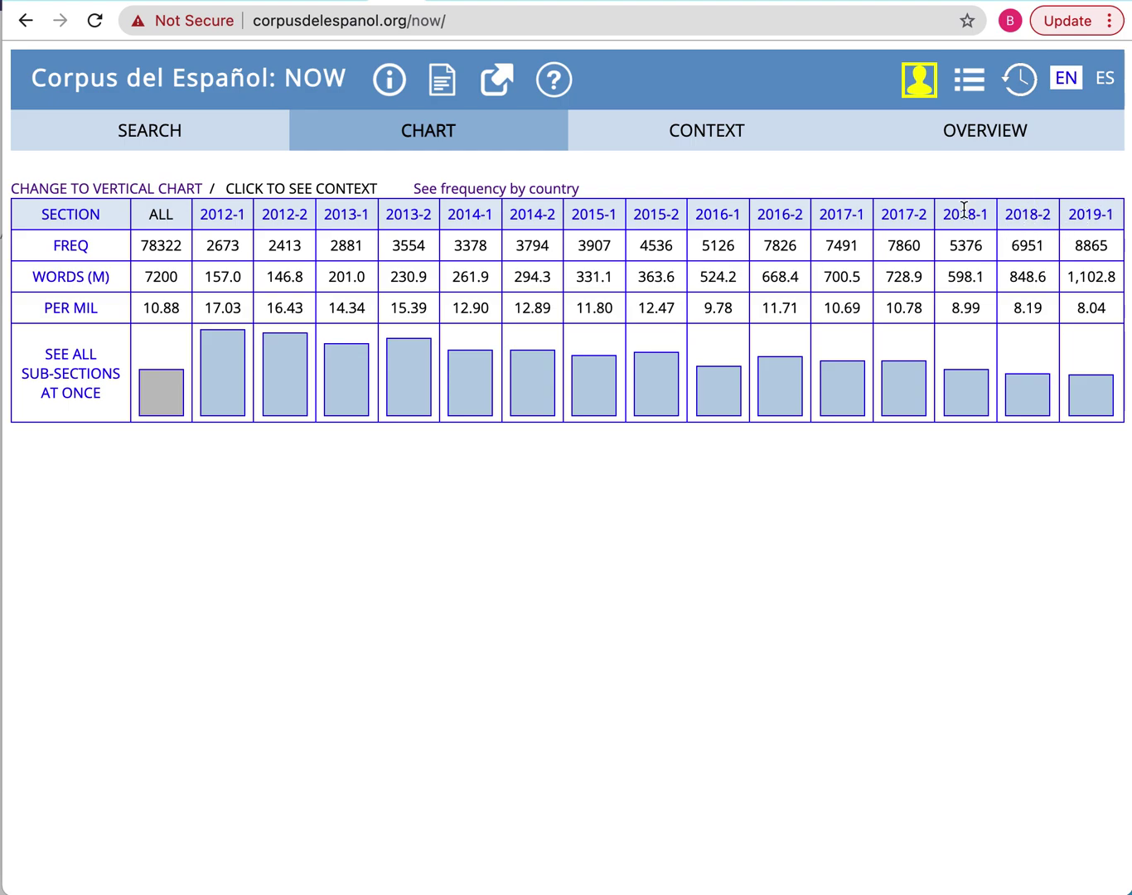
{"action": "left_click", "coordinate": [973, 402]}
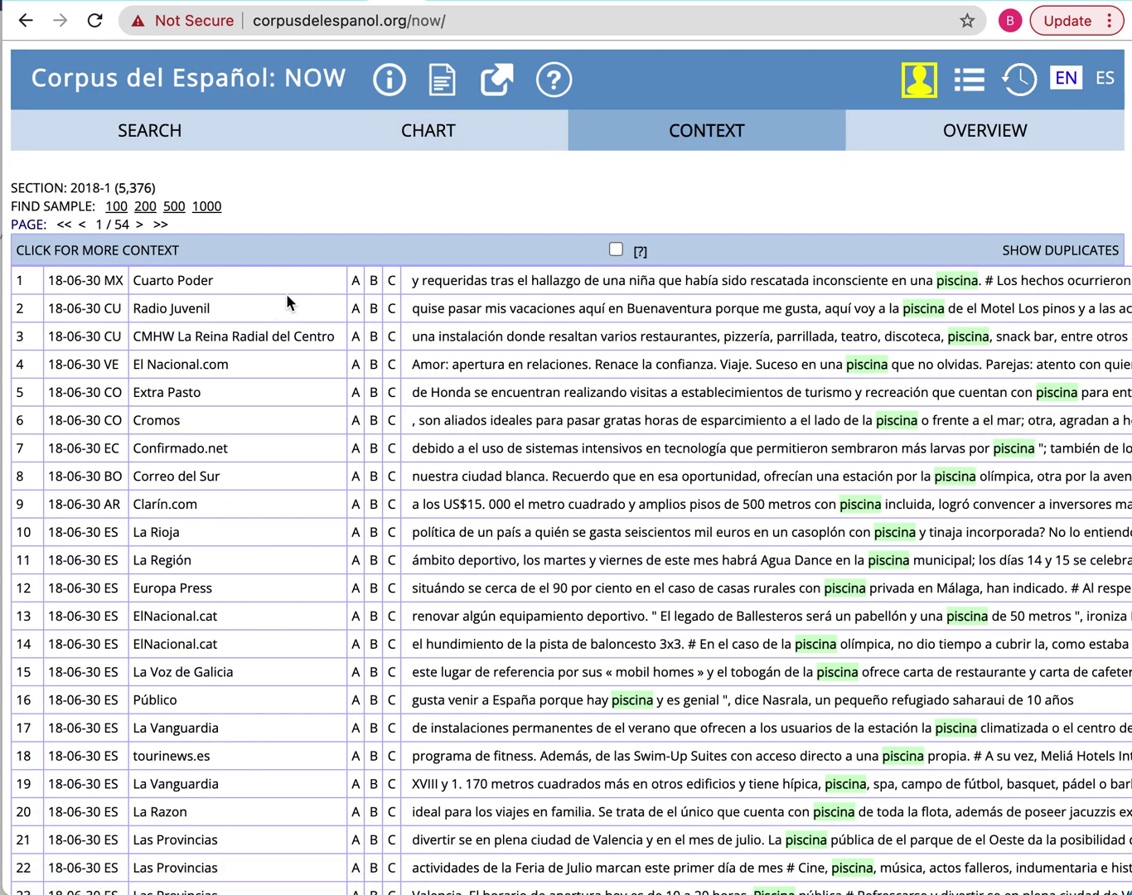
{"action": "scroll", "coordinate": [375, 633], "scroll_direction": "down", "scroll_amount": 8}
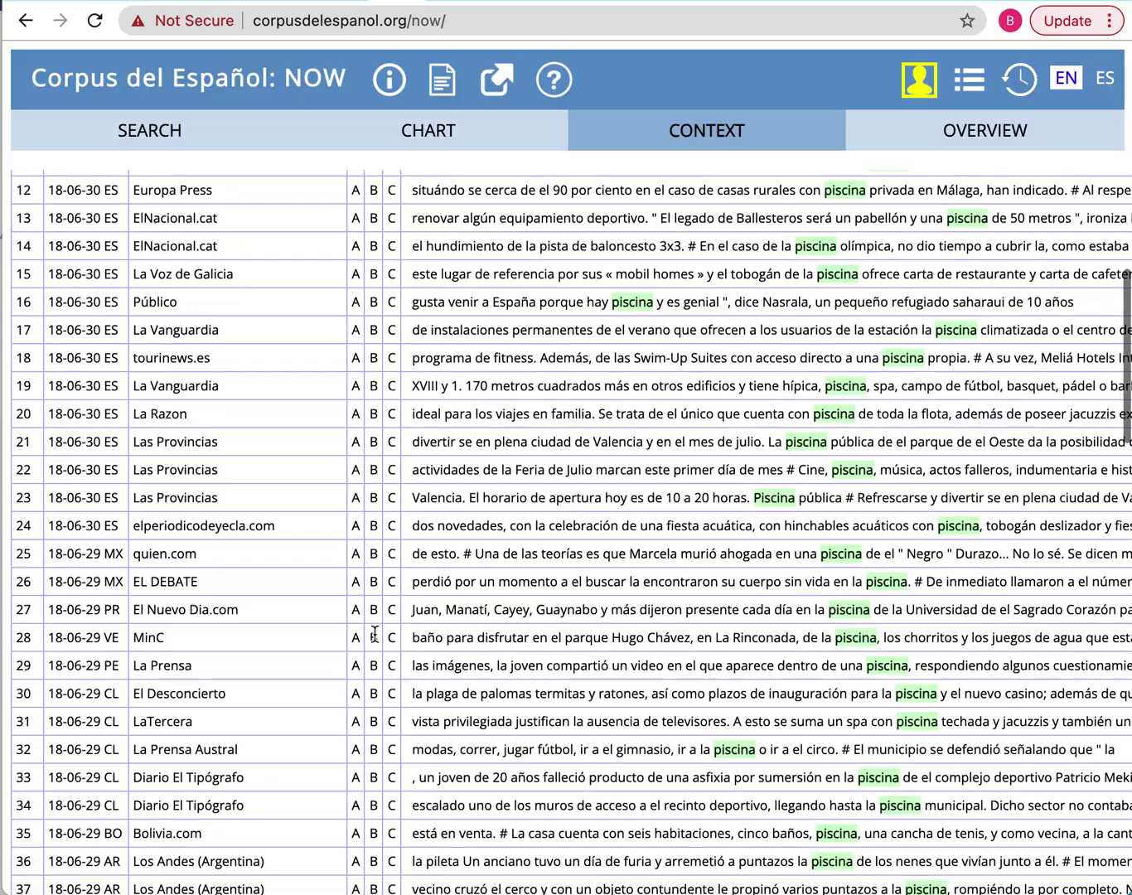
{"action": "scroll", "coordinate": [374, 632], "scroll_direction": "up", "scroll_amount": 10}
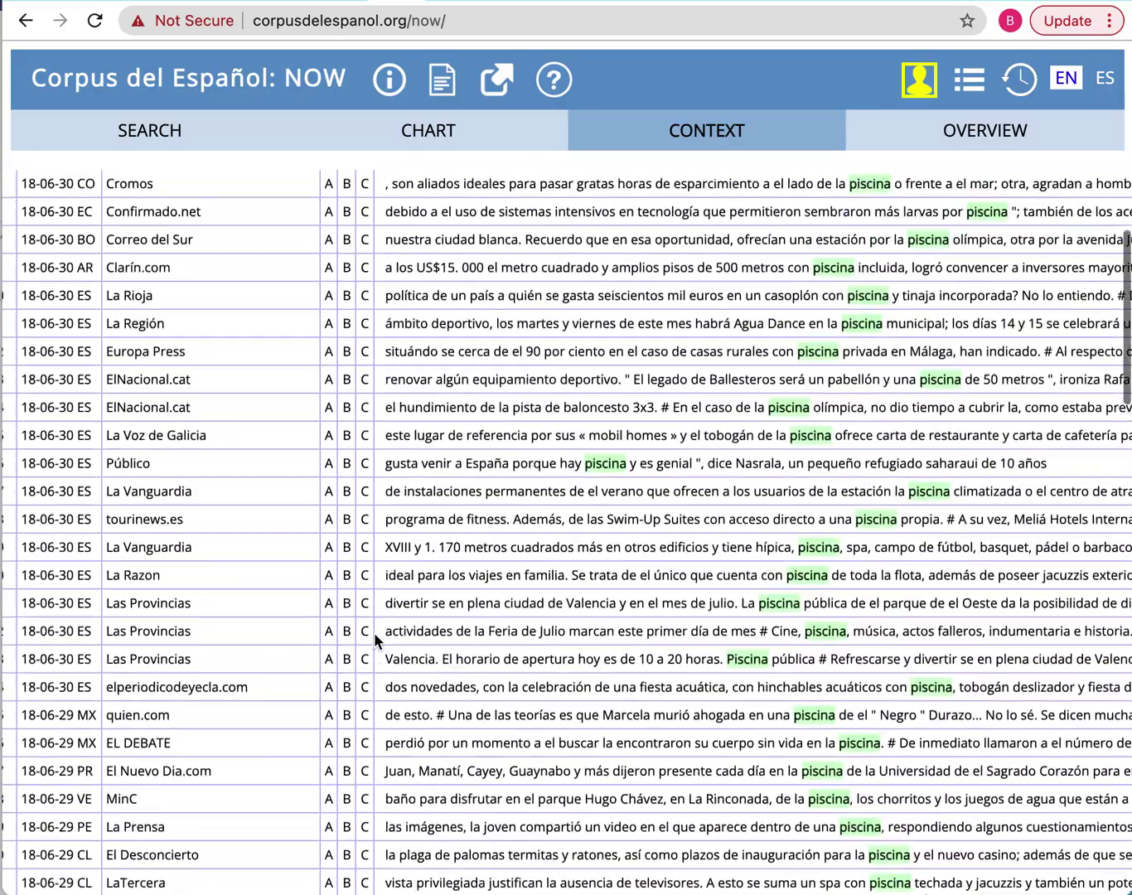
{"action": "scroll", "coordinate": [275, 470], "scroll_direction": "left", "scroll_amount": 1}
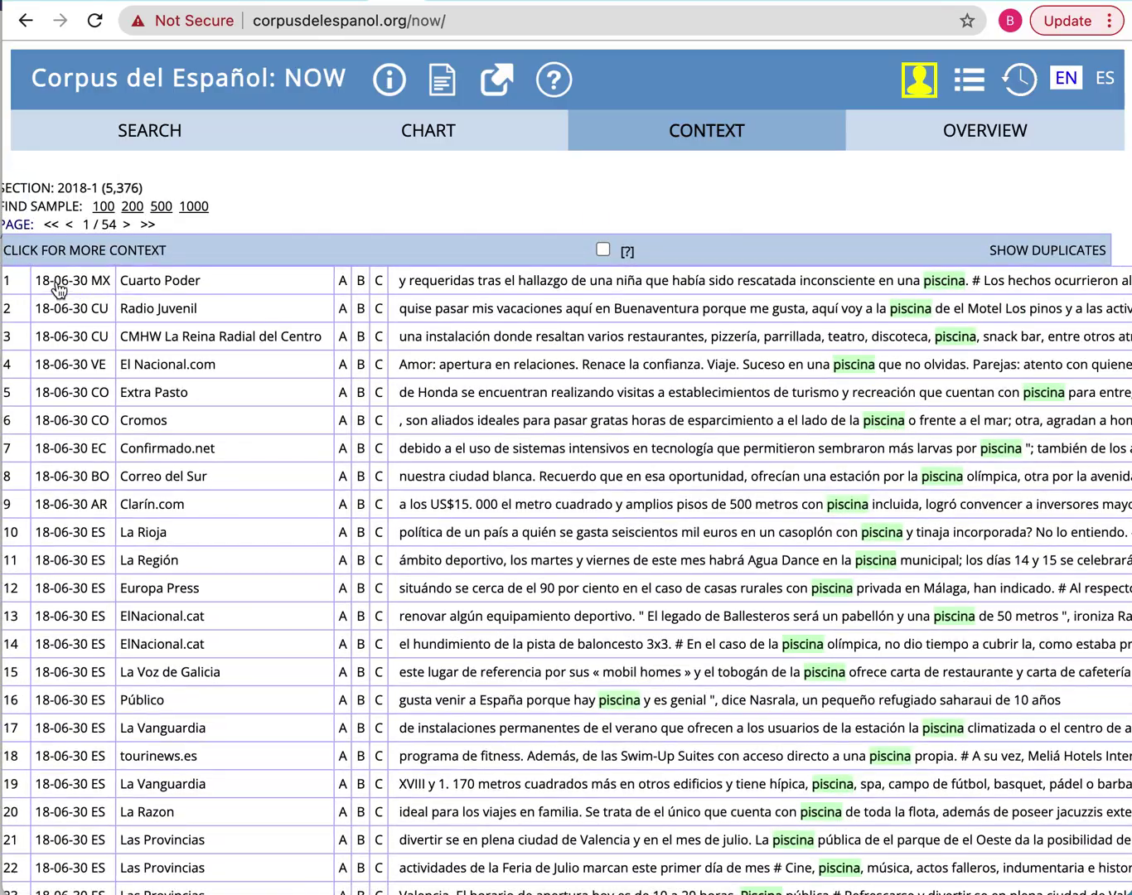
{"action": "scroll", "coordinate": [53, 715], "scroll_direction": "down", "scroll_amount": 13}
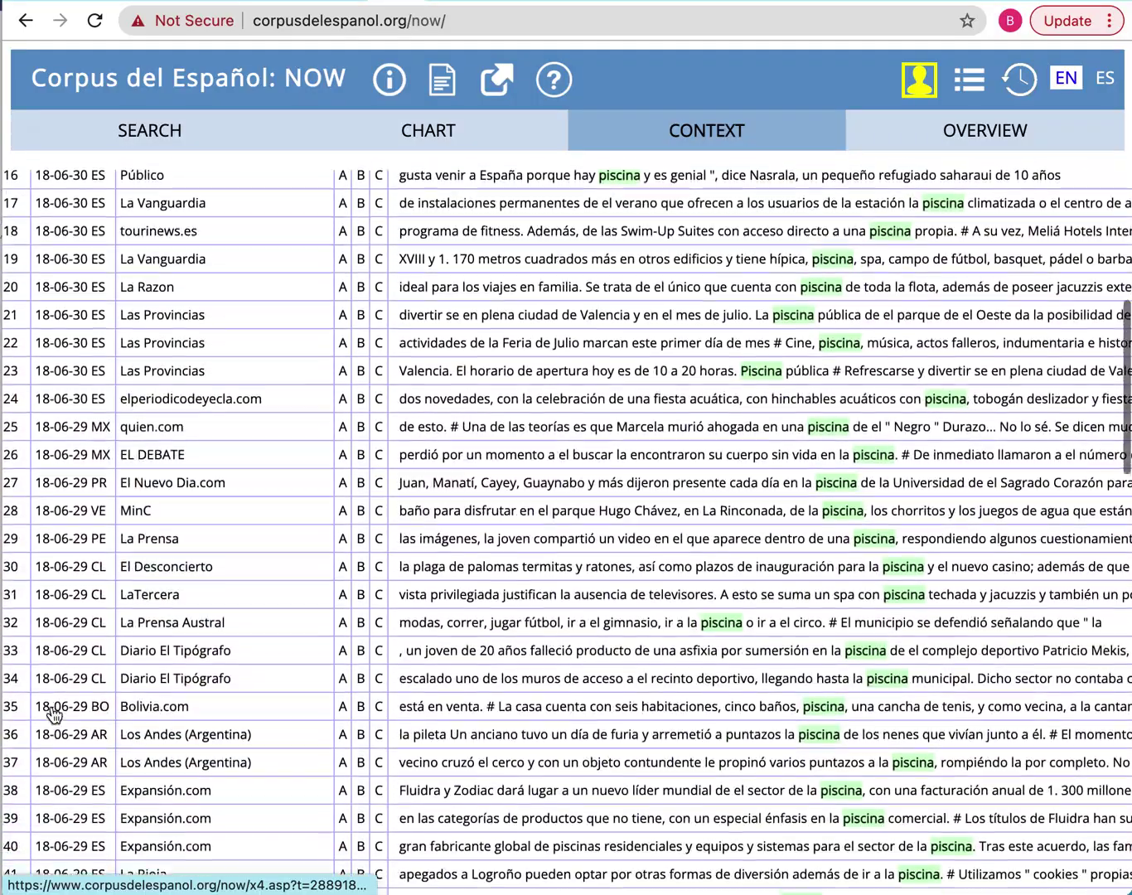
{"action": "scroll", "coordinate": [53, 714], "scroll_direction": "down", "scroll_amount": 15}
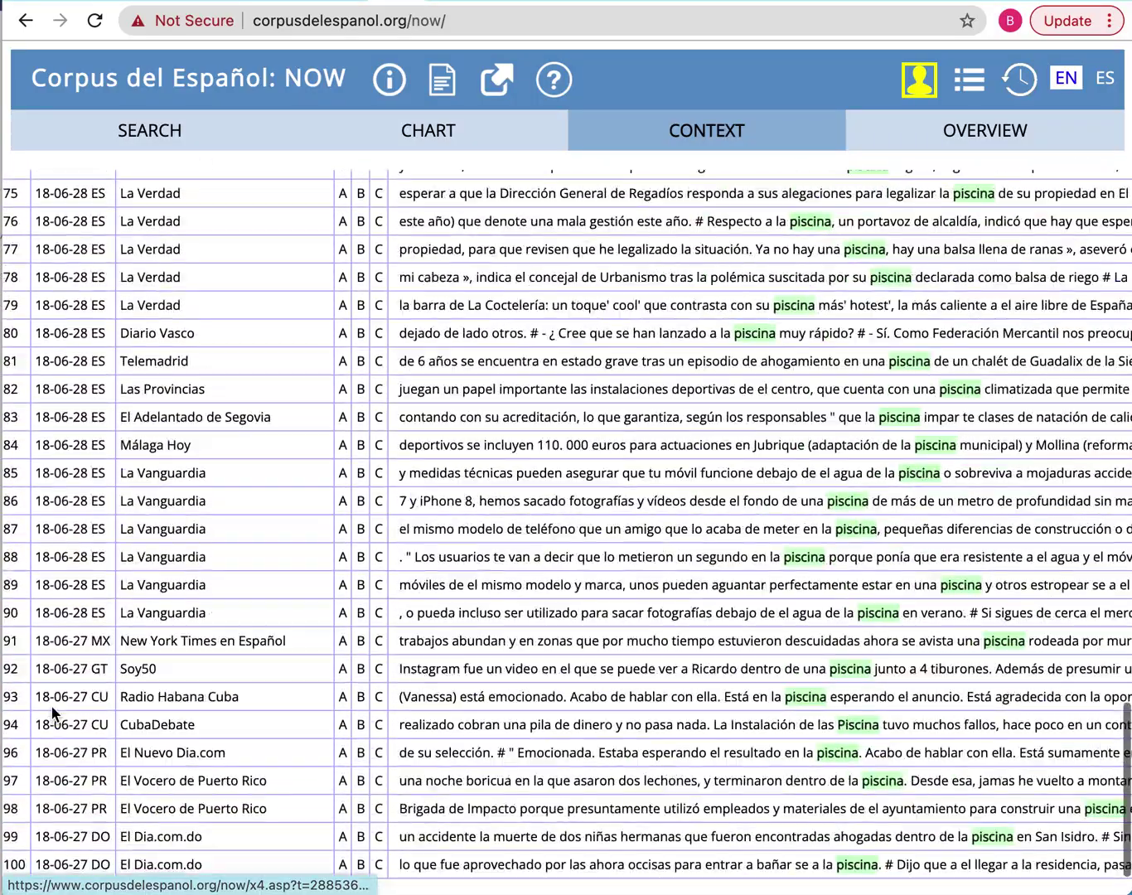
{"action": "scroll", "coordinate": [71, 760], "scroll_direction": "up", "scroll_amount": 20}
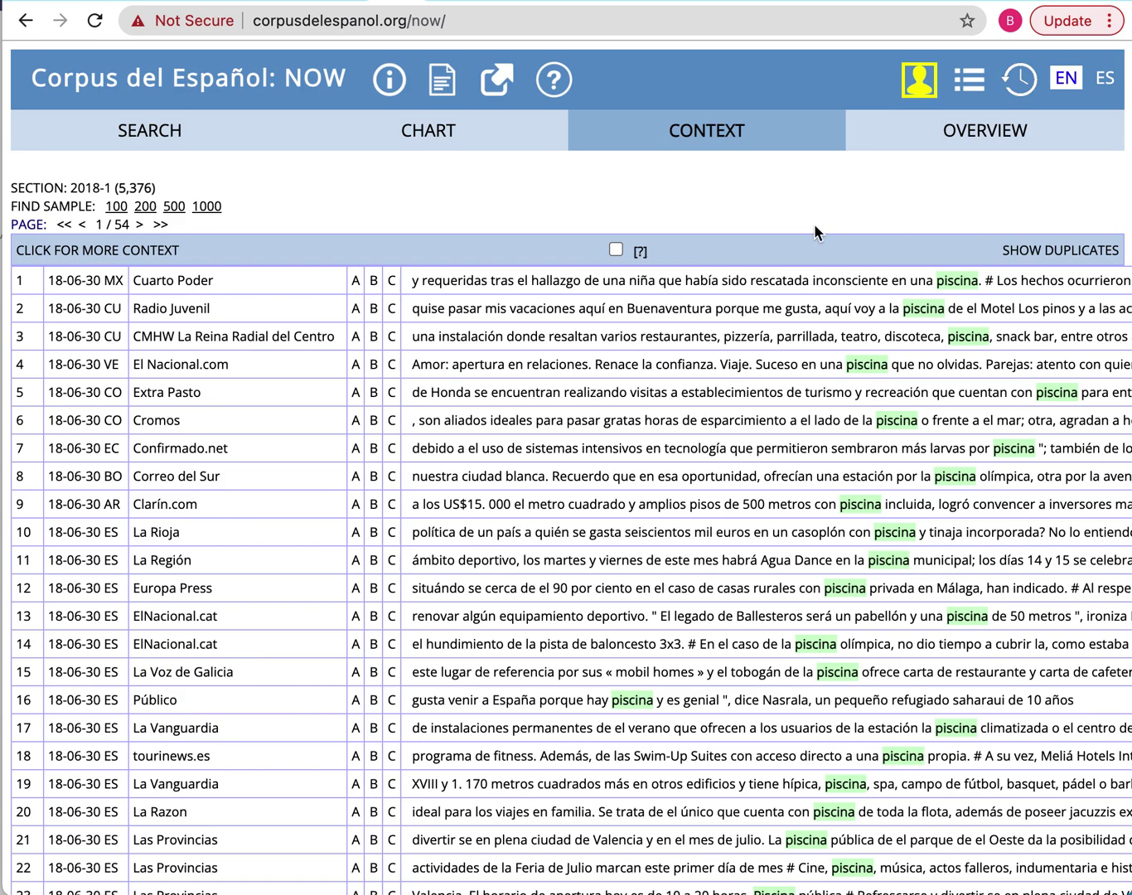
- Go back from the 2018-1 context lines to the chart and show the frequency by country
{"action": "left_click", "coordinate": [444, 148]}
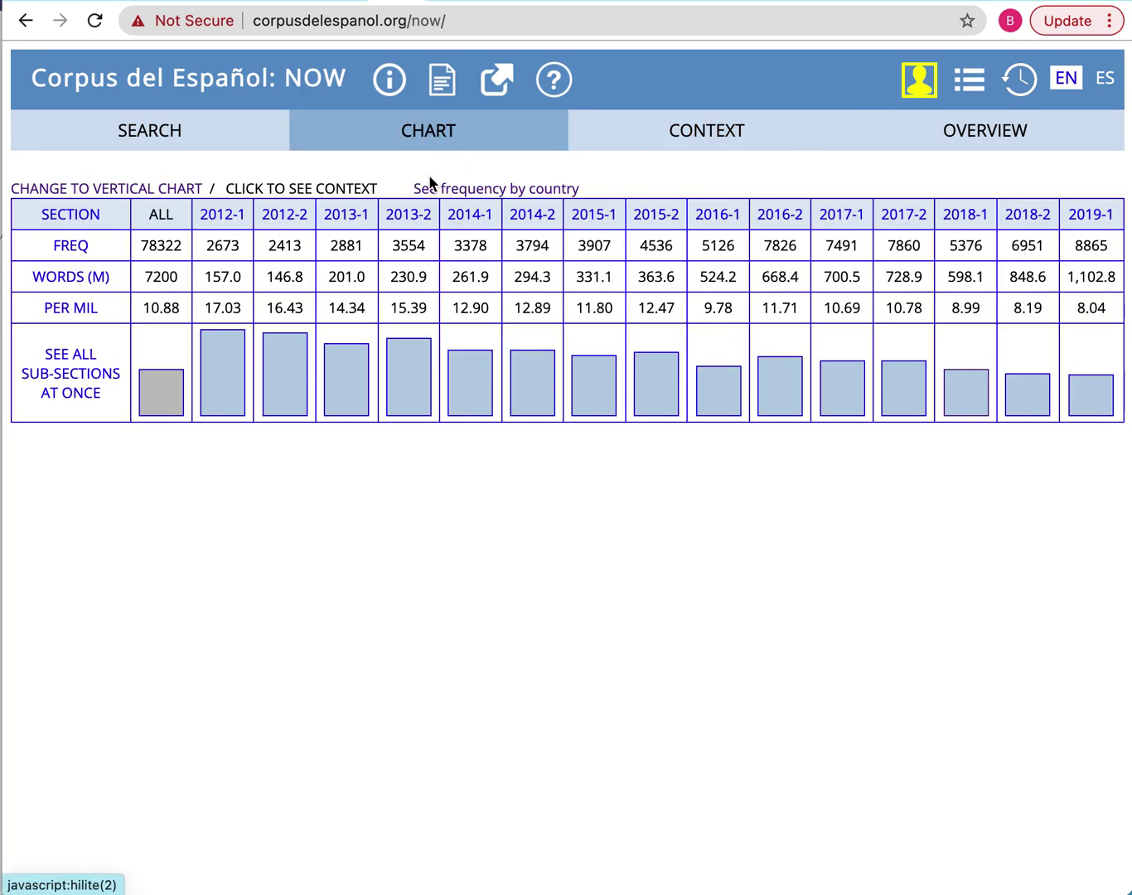
{"action": "left_click", "coordinate": [713, 141]}
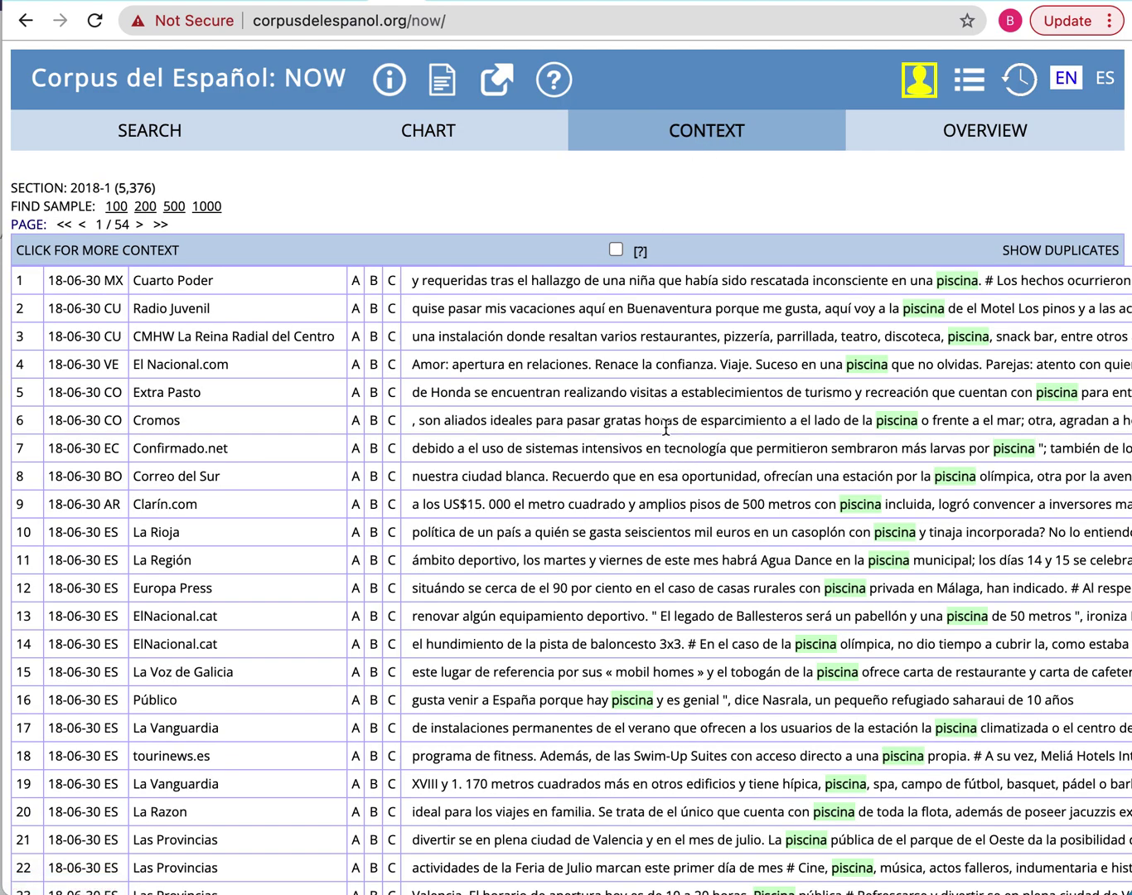
{"action": "left_click", "coordinate": [427, 146]}
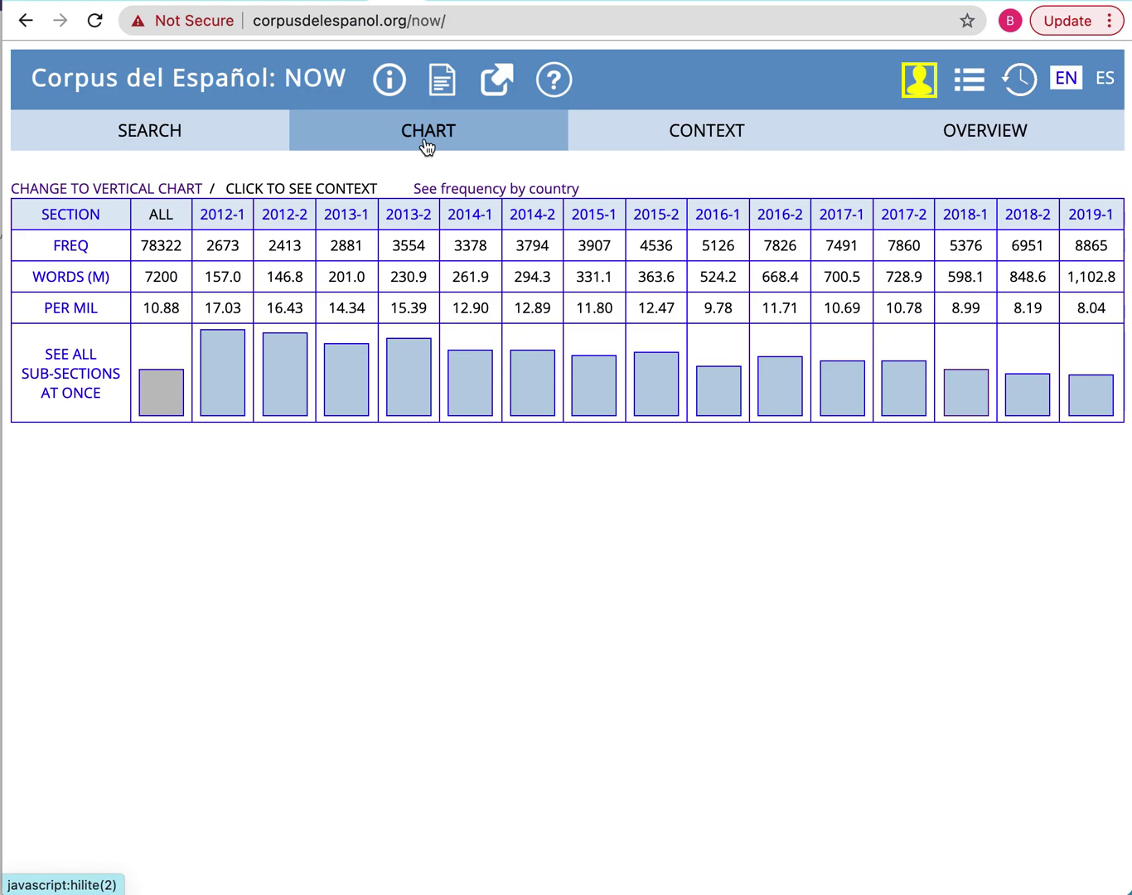
{"action": "left_click", "coordinate": [484, 190]}
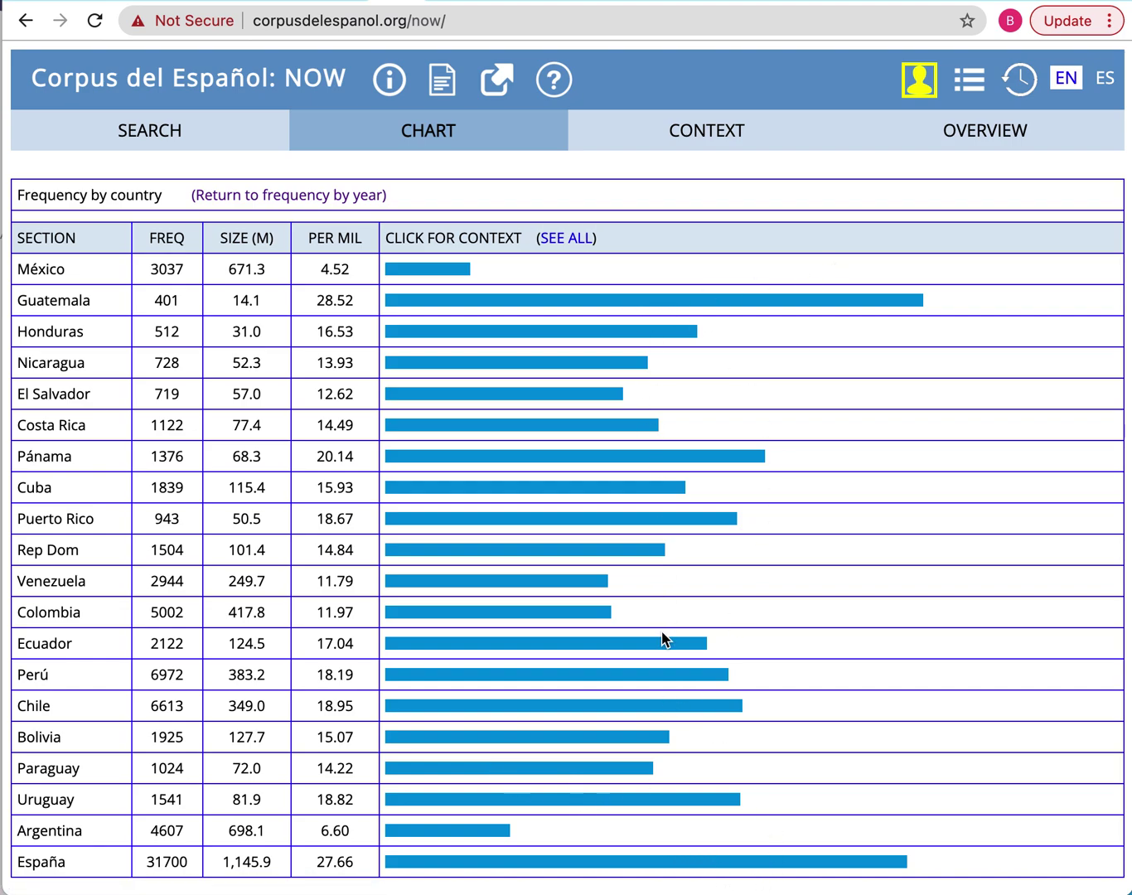
- Return to the frequency by year and change it to the vertical chart
{"action": "left_click", "coordinate": [296, 195]}
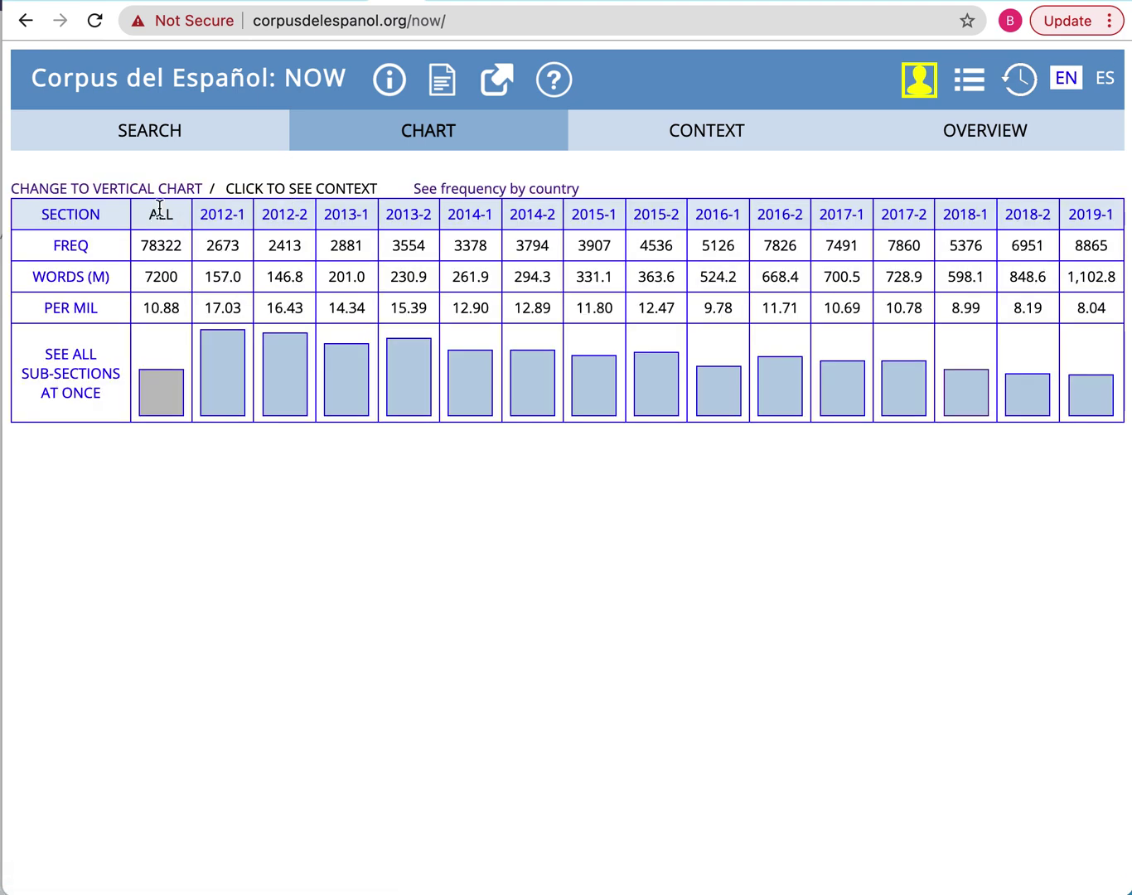
{"action": "left_click", "coordinate": [129, 191]}
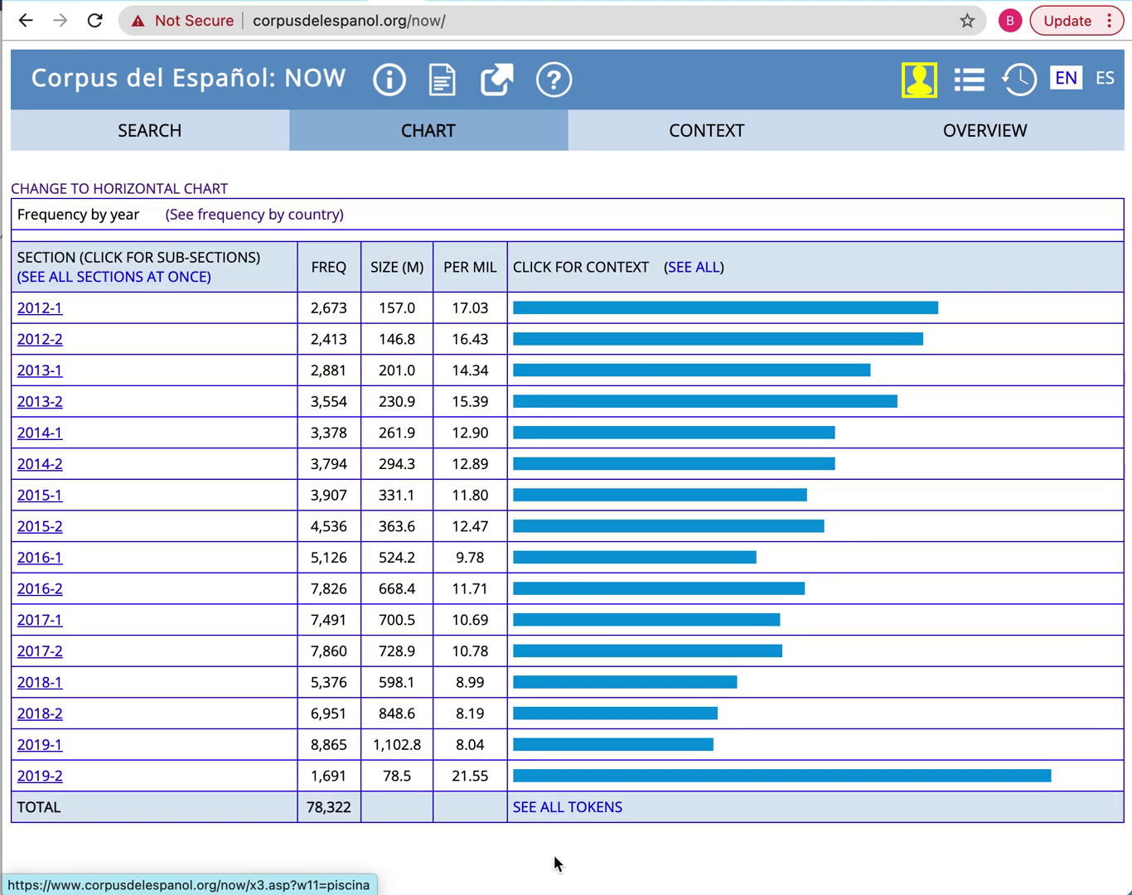